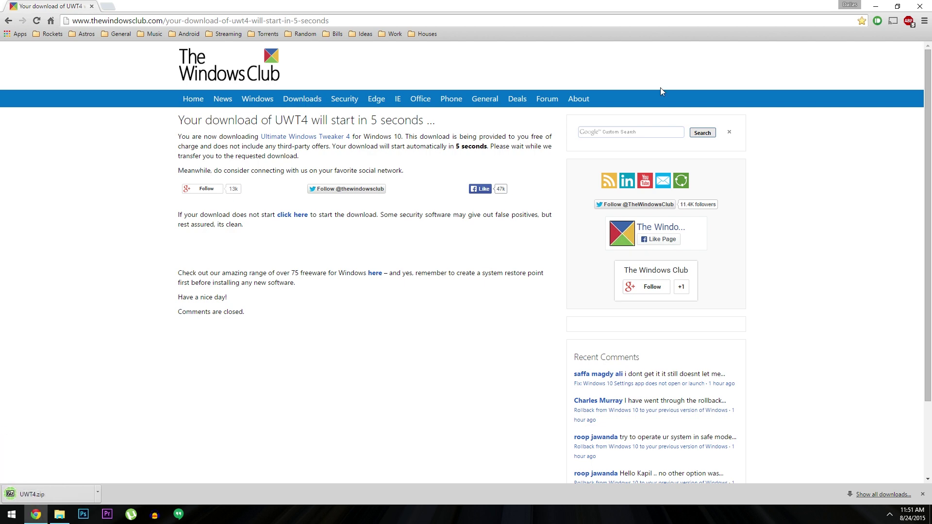
# - Extract UWT4.zip directly into the Downloads folder
pyautogui.click(875, 5)
pyautogui.moveTo(625, 108); pyautogui.dragTo(426, 84)
pyautogui.click(327, 146)
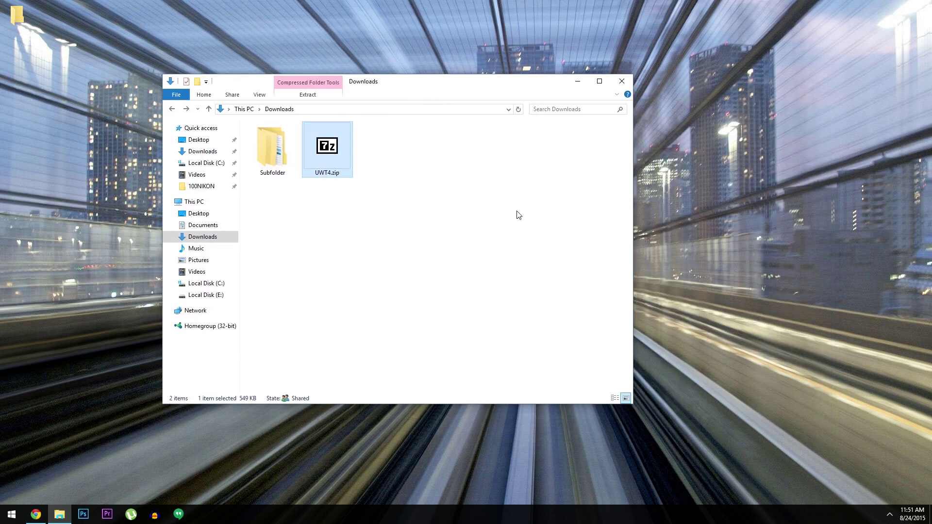
pyautogui.rightClick(339, 153)
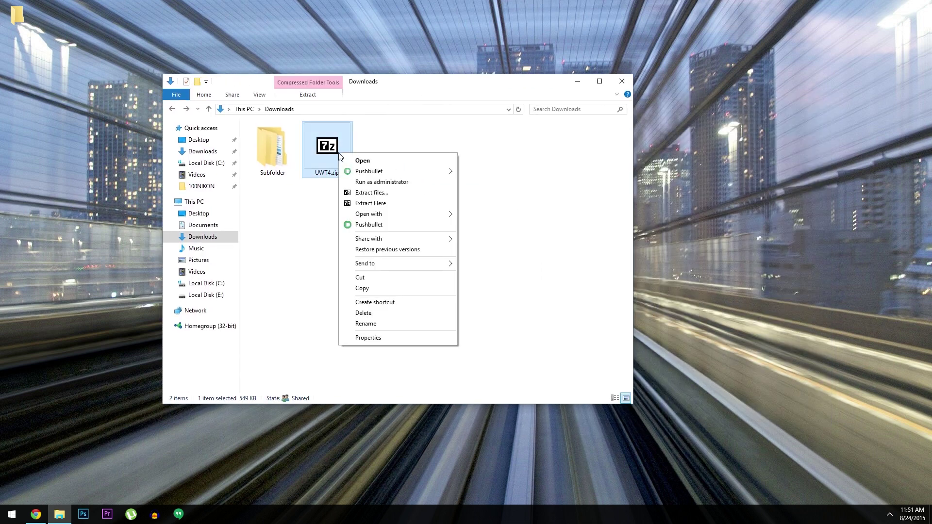
pyautogui.click(394, 203)
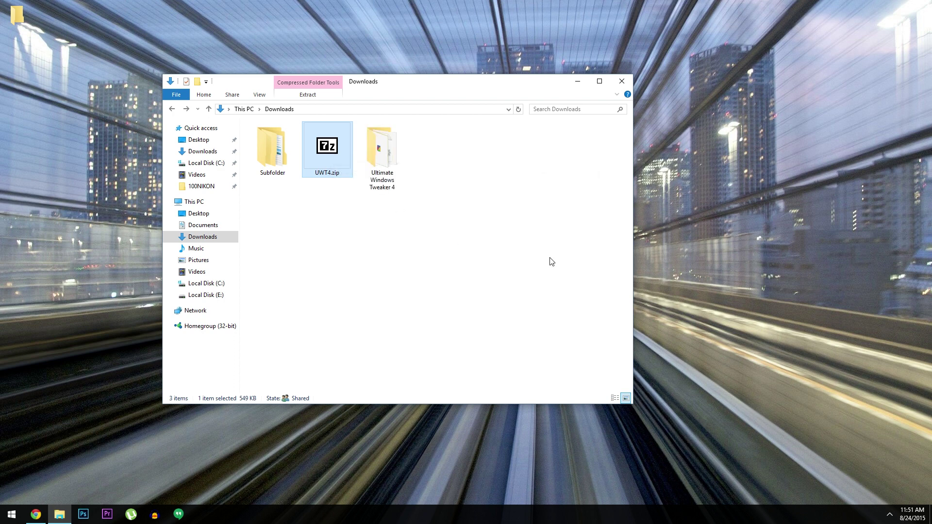
# - Launch Ultimate Windows Tweaker 4.0.exe from the extracted Ultimate Windows Tweaker 4 folder
pyautogui.doubleClick(384, 157)
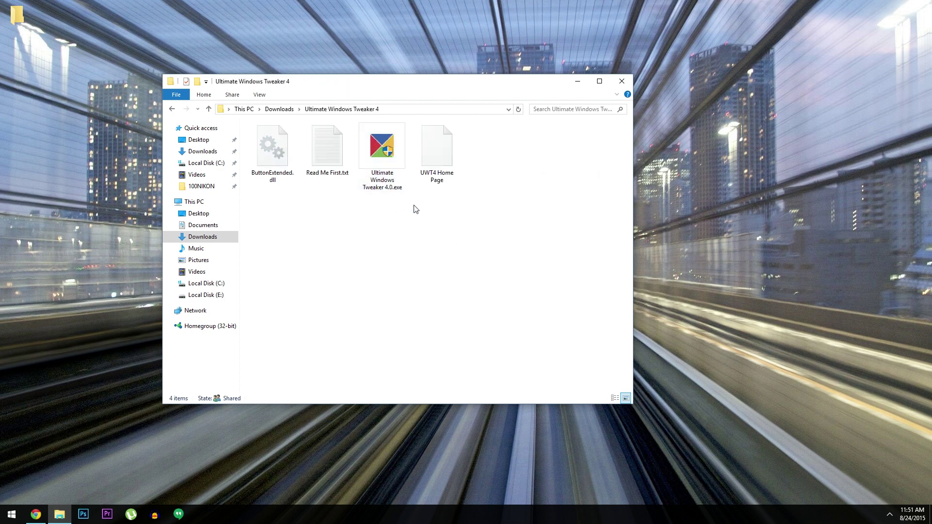
pyautogui.click(389, 166)
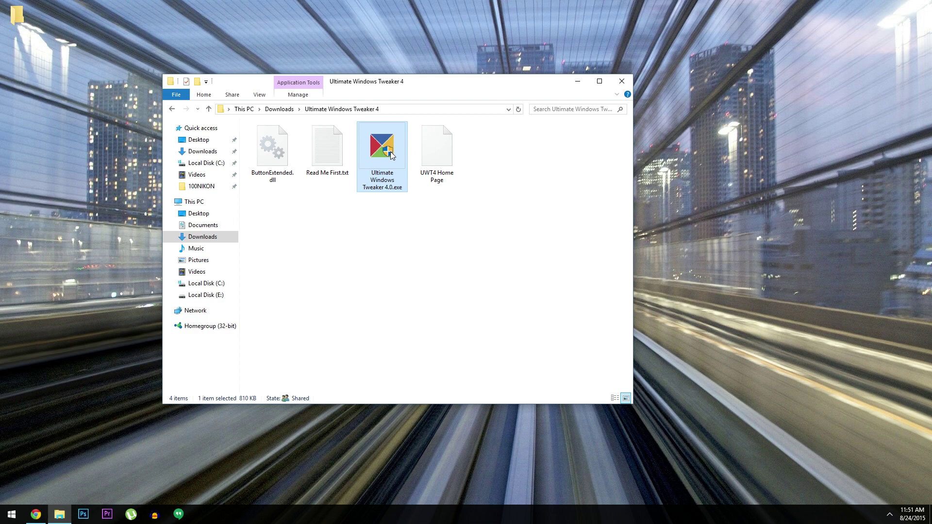
pyautogui.doubleClick(393, 155)
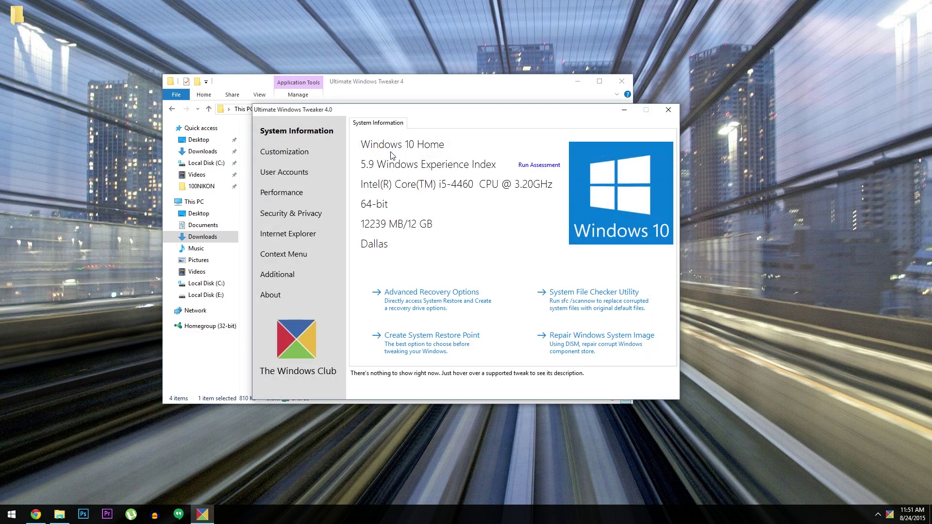
# - Minimize File Explorer so only the tweaker's System Information page remains visible
pyautogui.click(577, 81)
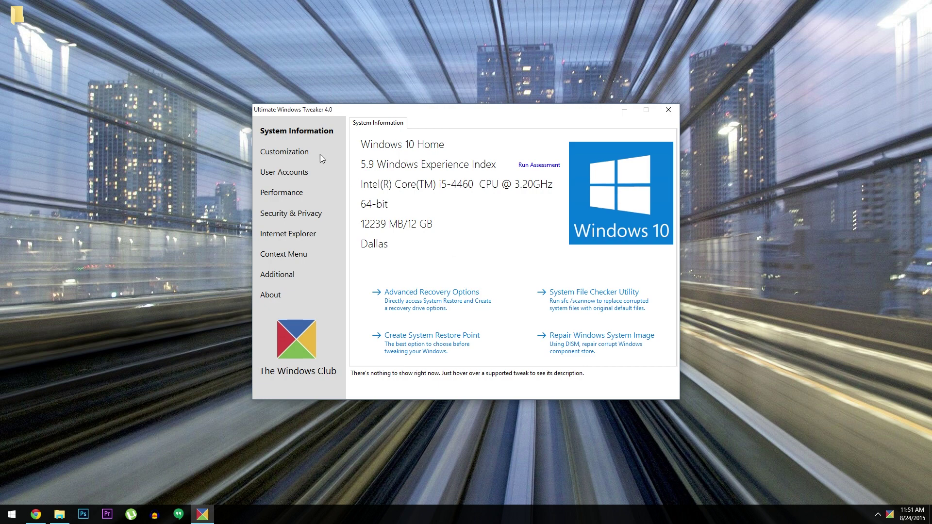
# - Open the Customization section's File Explorer tab
pyautogui.click(287, 158)
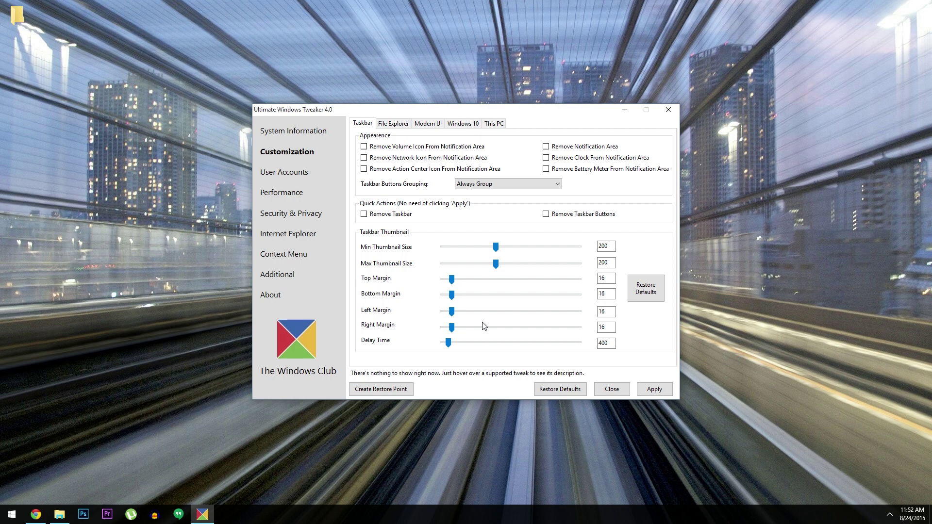
pyautogui.click(384, 126)
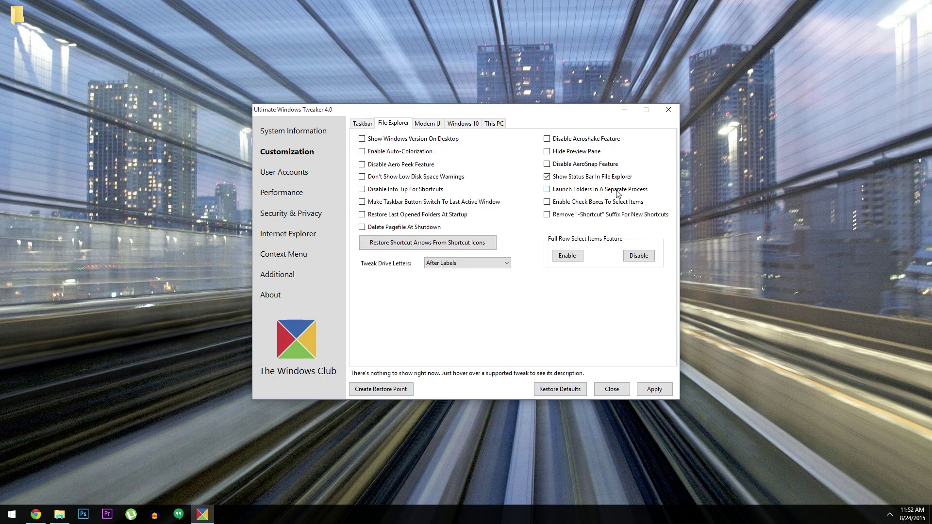
pyautogui.moveTo(618, 193)
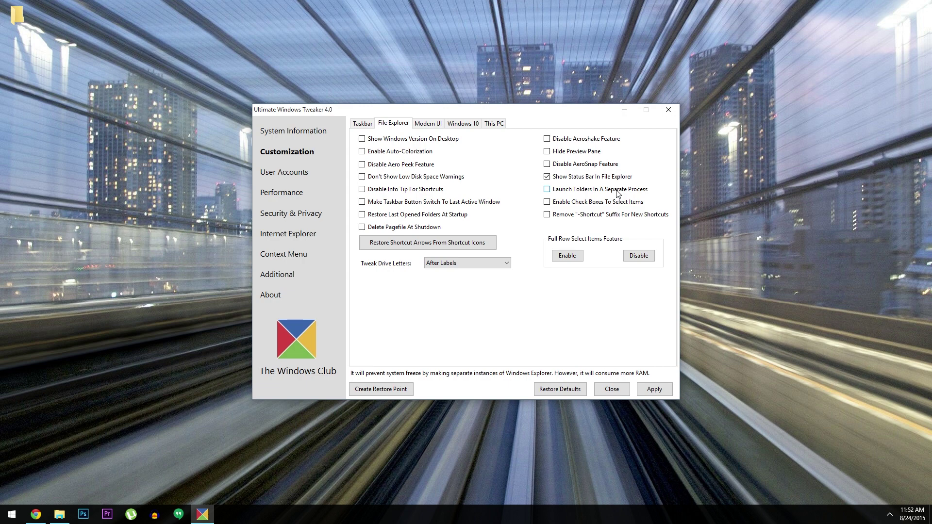
# - Step through the Modern UI, Windows 10 and This PC customization tabs
pyautogui.click(430, 124)
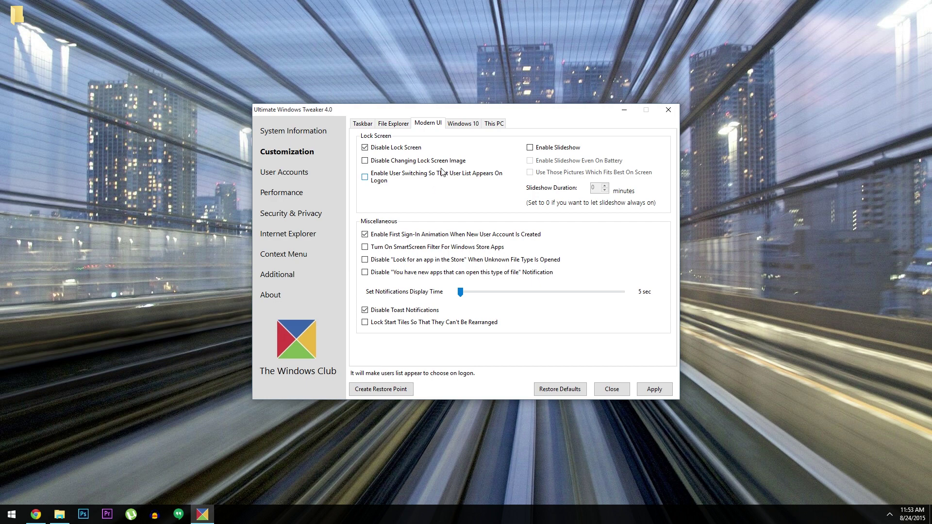
pyautogui.click(459, 123)
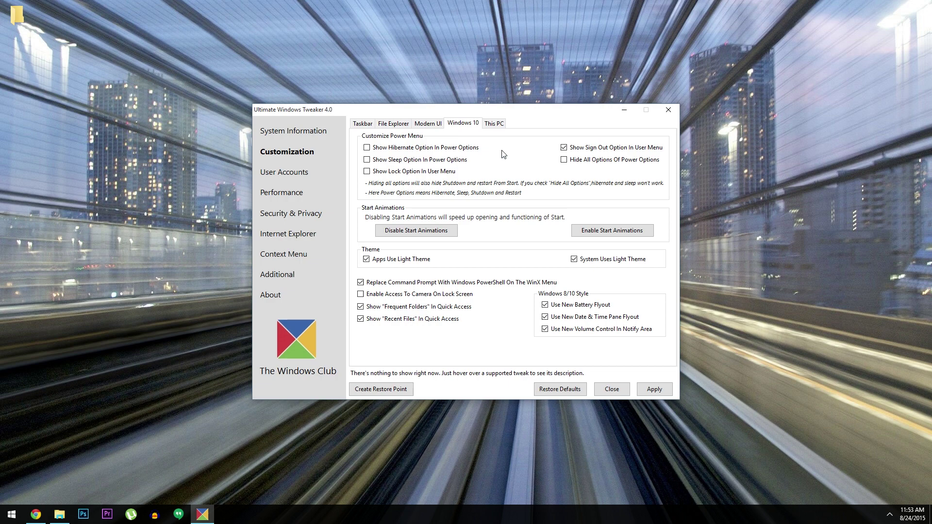
pyautogui.click(493, 123)
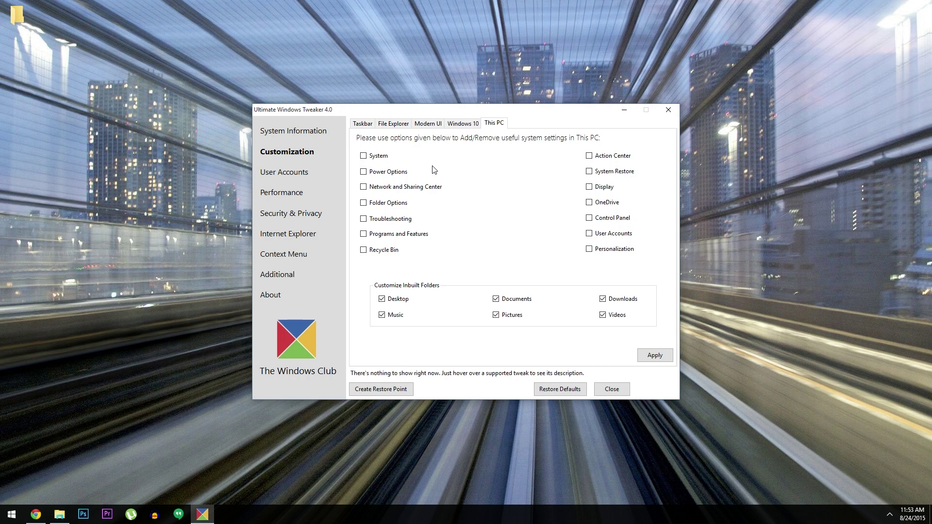
# - View the User Accounts page, then switch to the Performance Tweaks page
pyautogui.click(294, 175)
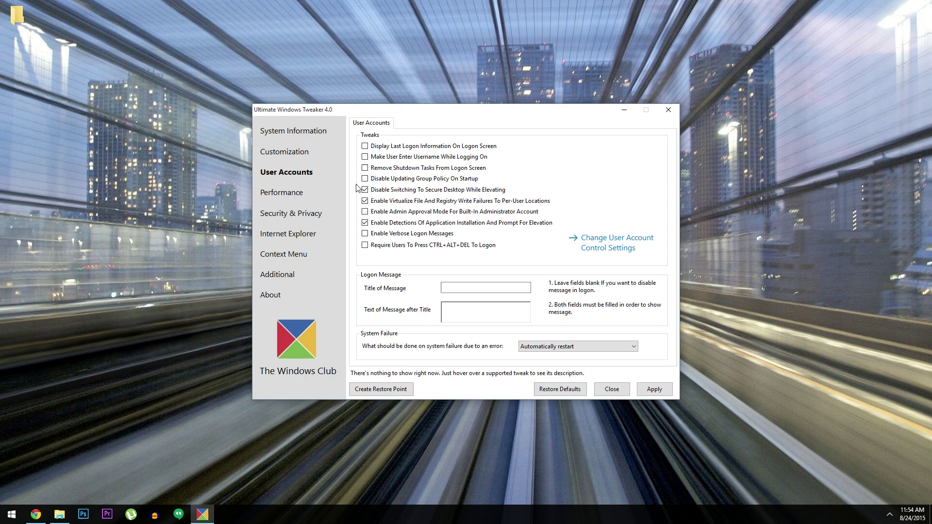
pyautogui.click(293, 194)
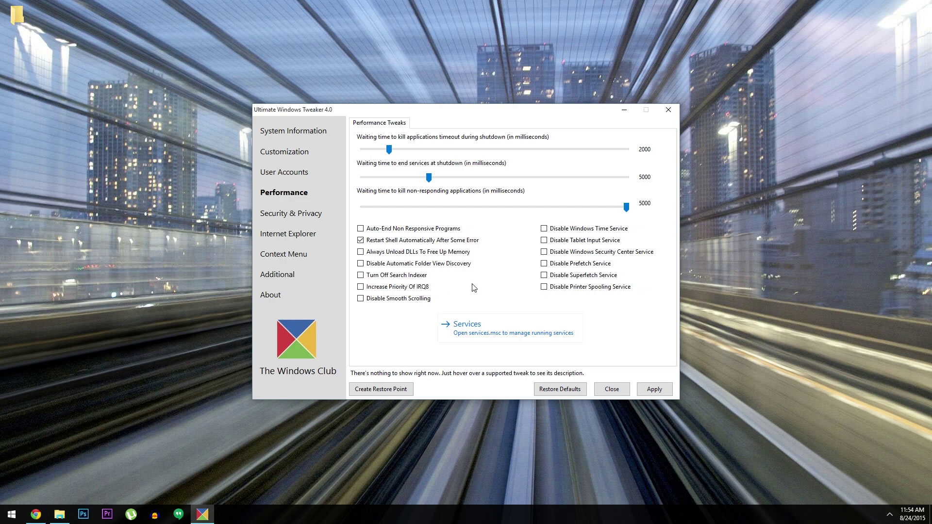
# - On the Privacy tab, enable Disable Telemetry, Biometrics, Handwriting Data Sharing and Cortana
pyautogui.click(288, 215)
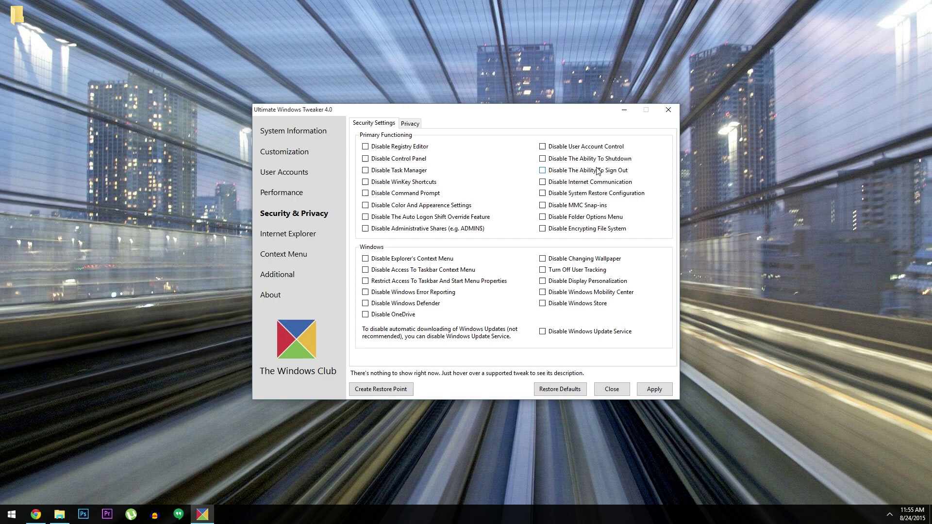
pyautogui.click(410, 124)
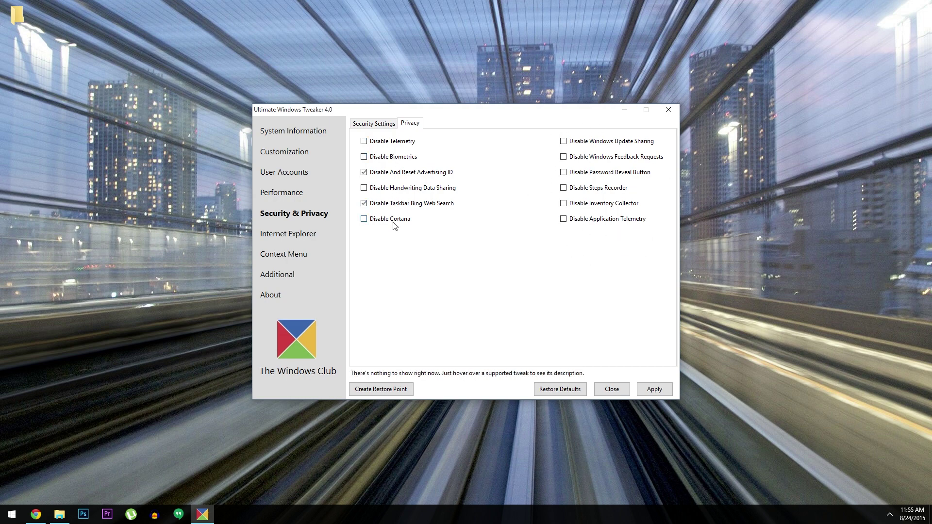
pyautogui.click(364, 140)
pyautogui.click(363, 156)
pyautogui.click(364, 188)
pyautogui.click(364, 218)
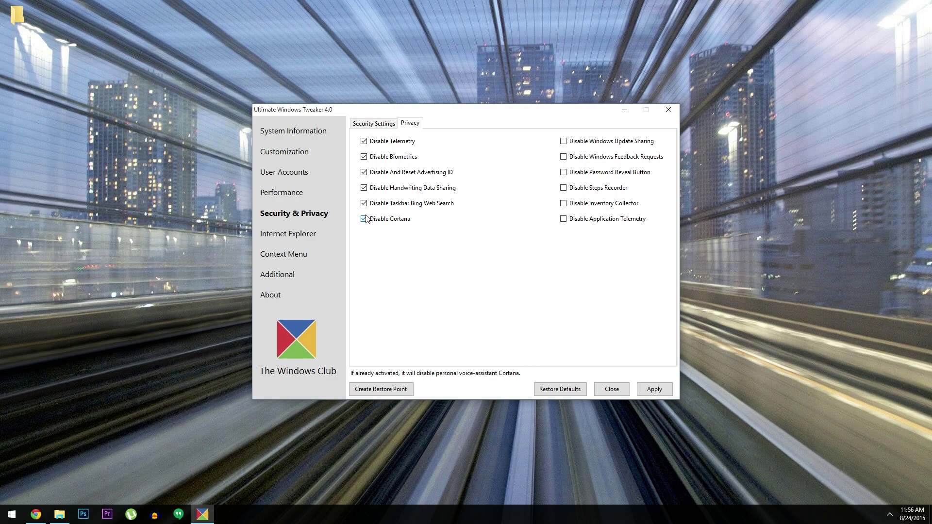
# - Enable the remaining Privacy tweaks, Windows Update Sharing through Application Telemetry, then go to Internet Explorer
pyautogui.click(563, 140)
pyautogui.click(563, 157)
pyautogui.click(563, 172)
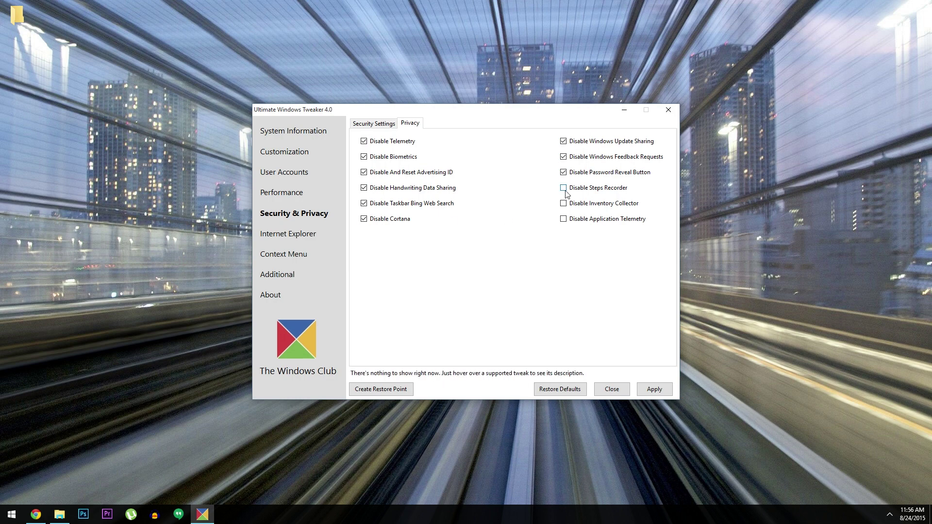
pyautogui.click(563, 188)
pyautogui.click(563, 203)
pyautogui.click(563, 218)
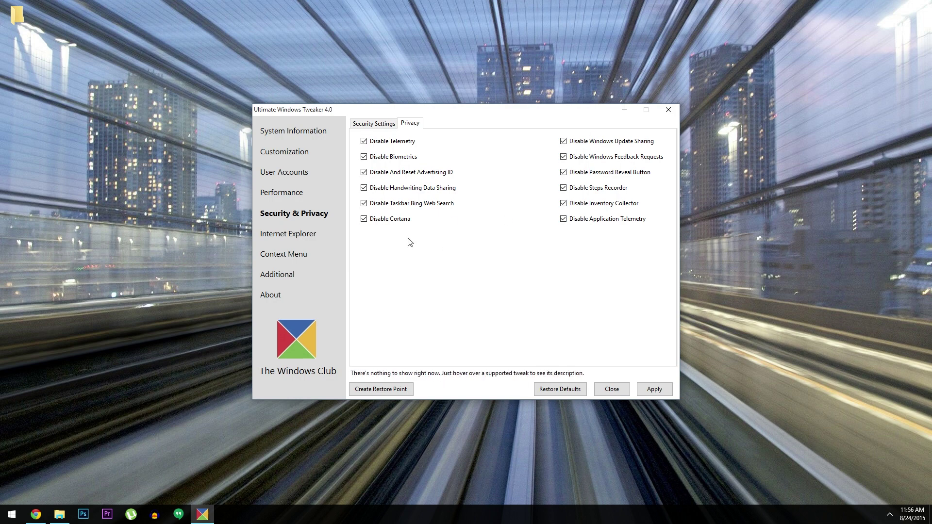
pyautogui.click(289, 234)
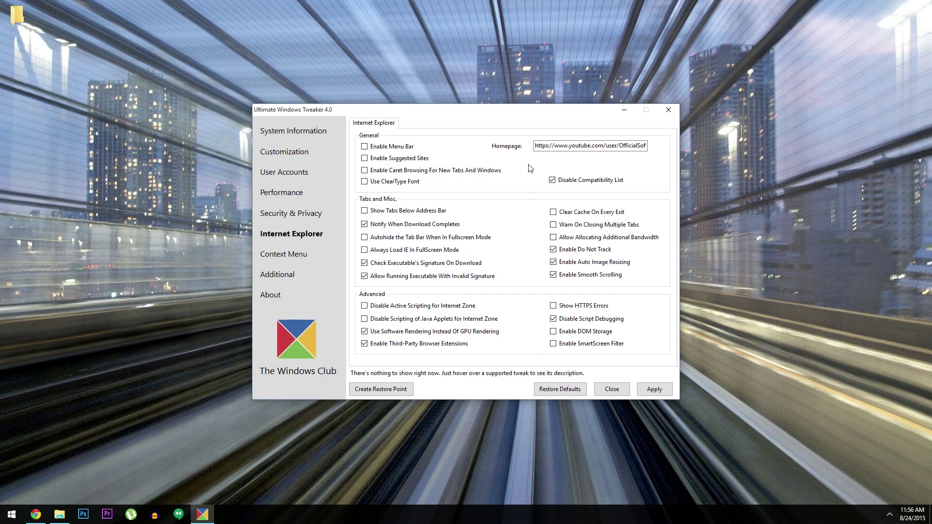
# - Browse the Context Menu section's Desktop Context Menu and Desktop Context Menu 2 tabs
pyautogui.click(296, 255)
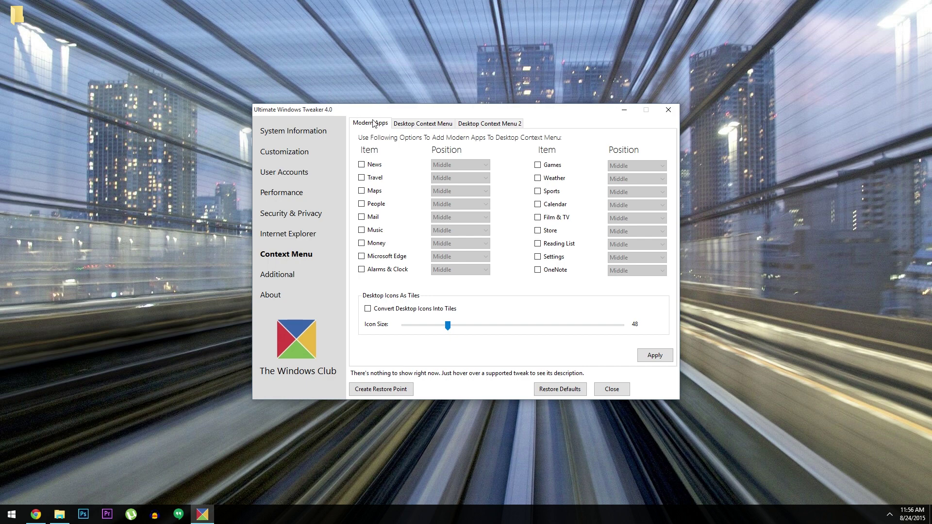
pyautogui.click(426, 124)
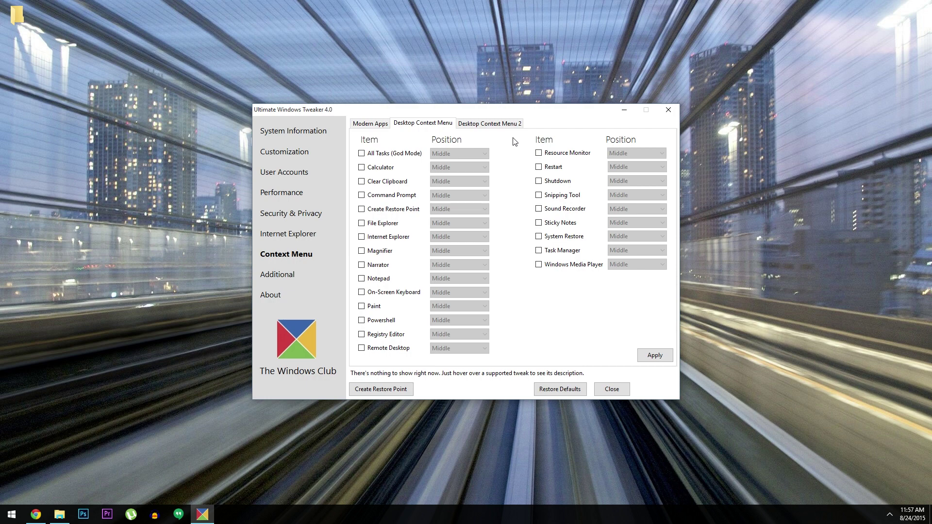
pyautogui.click(494, 124)
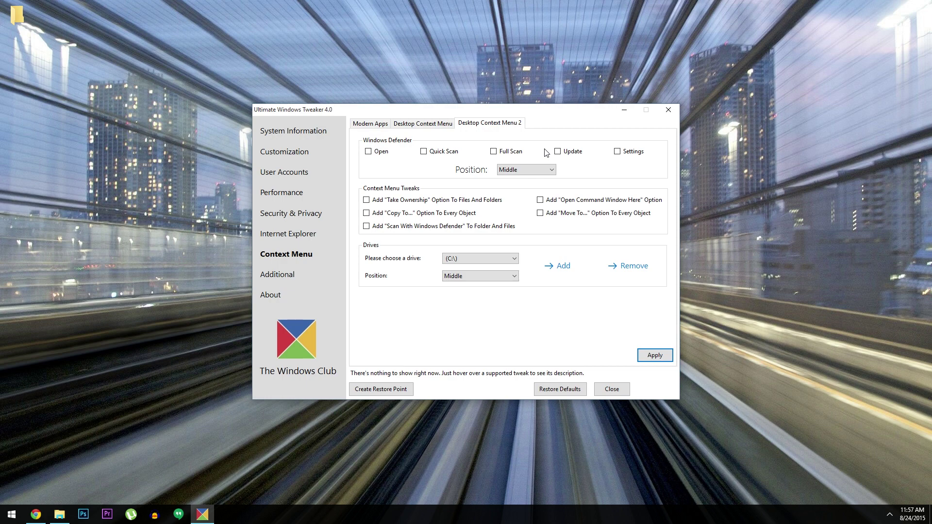
# - Open the Additional tweaks page showing Autoplay, notification icons and 530 ms blink time
pyautogui.click(286, 276)
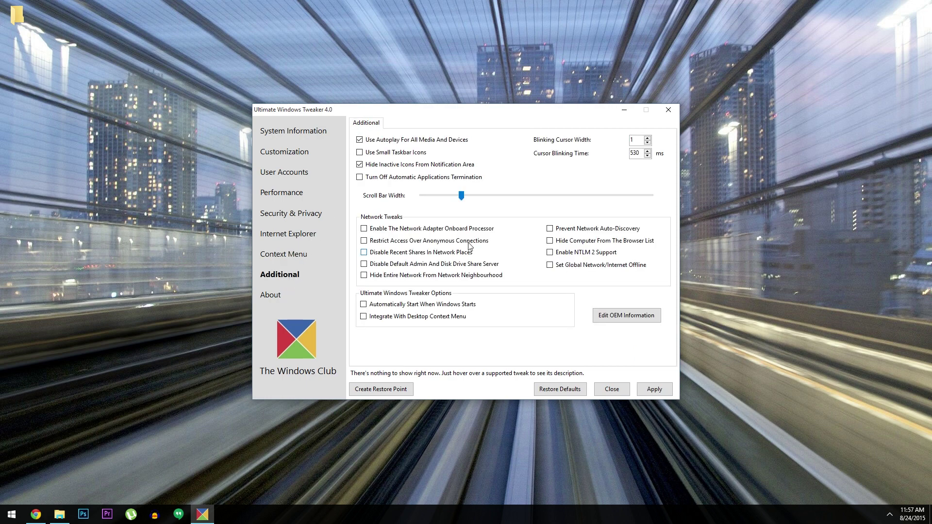